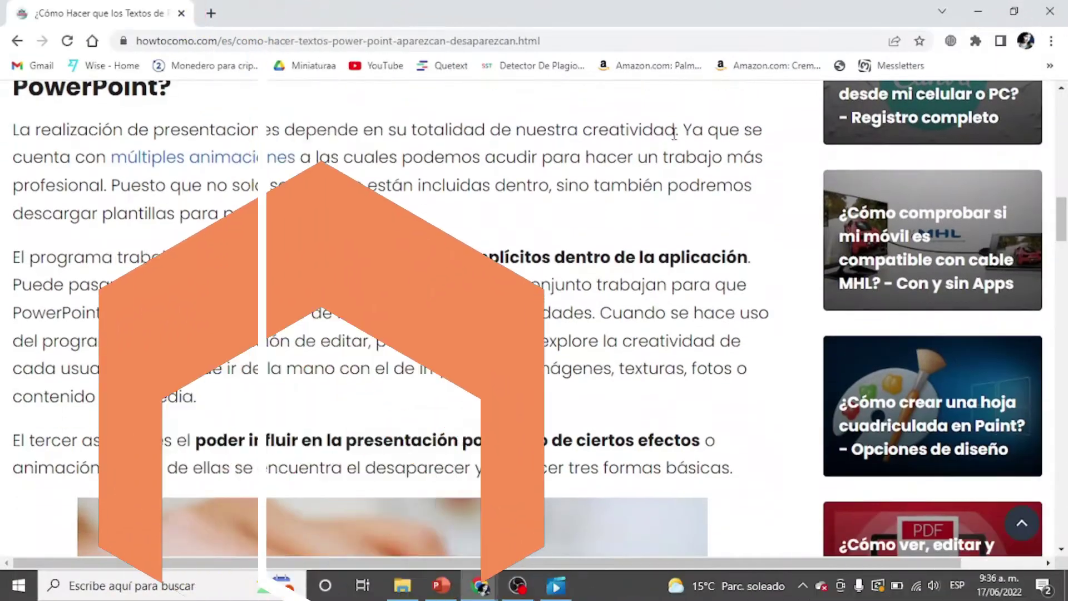
- Scroll down the article until the 'Hacerlo como objeto' section is visible
scroll(675, 134, down, 1)
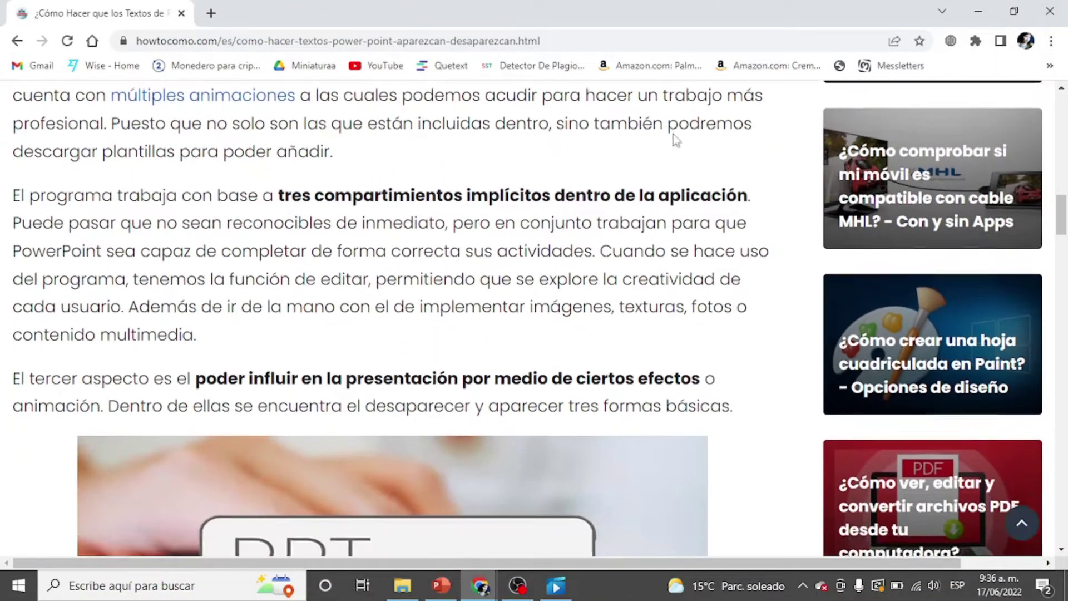
scroll(675, 134, down, 1)
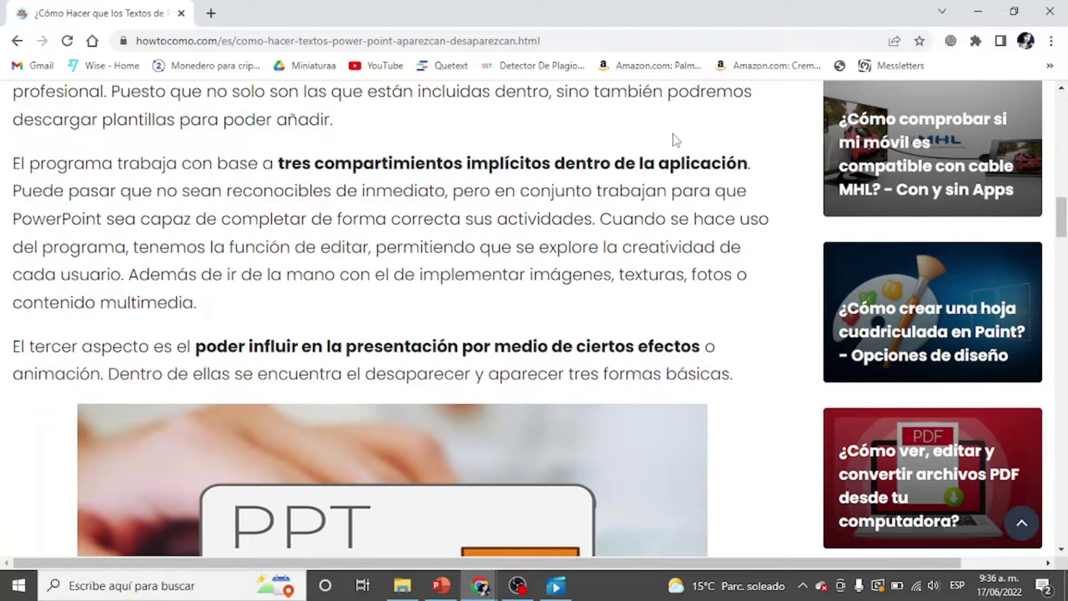
scroll(674, 138, down, 1)
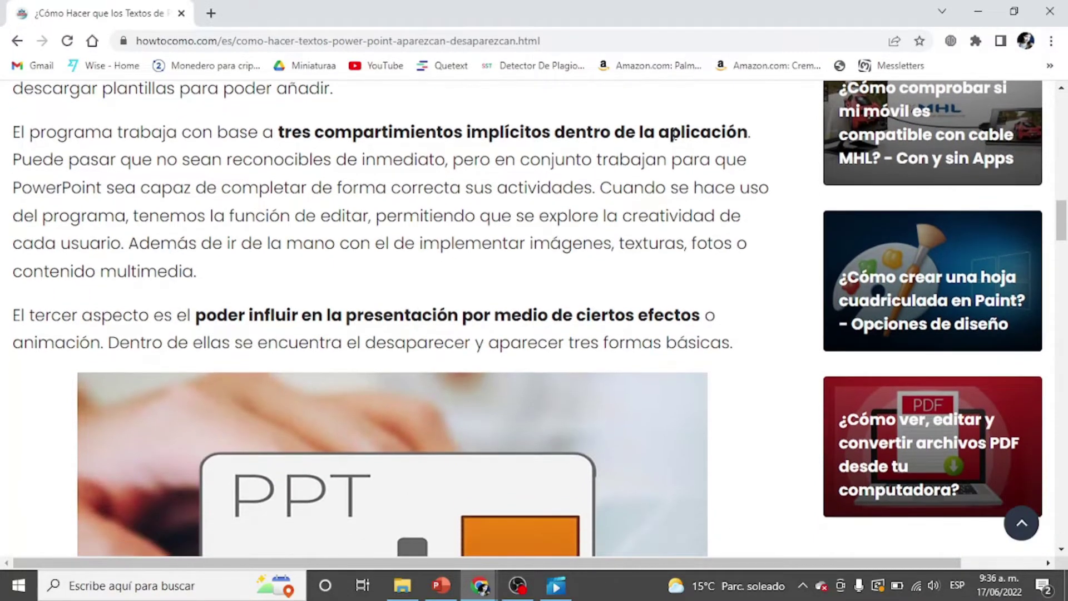
scroll(675, 134, down, 1)
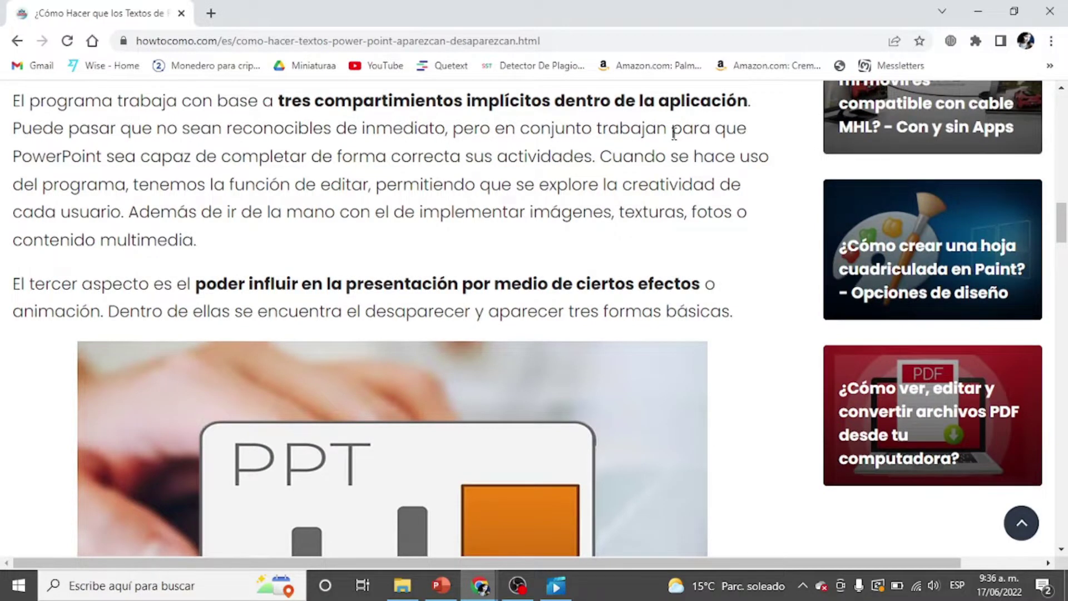
scroll(675, 134, down, 1)
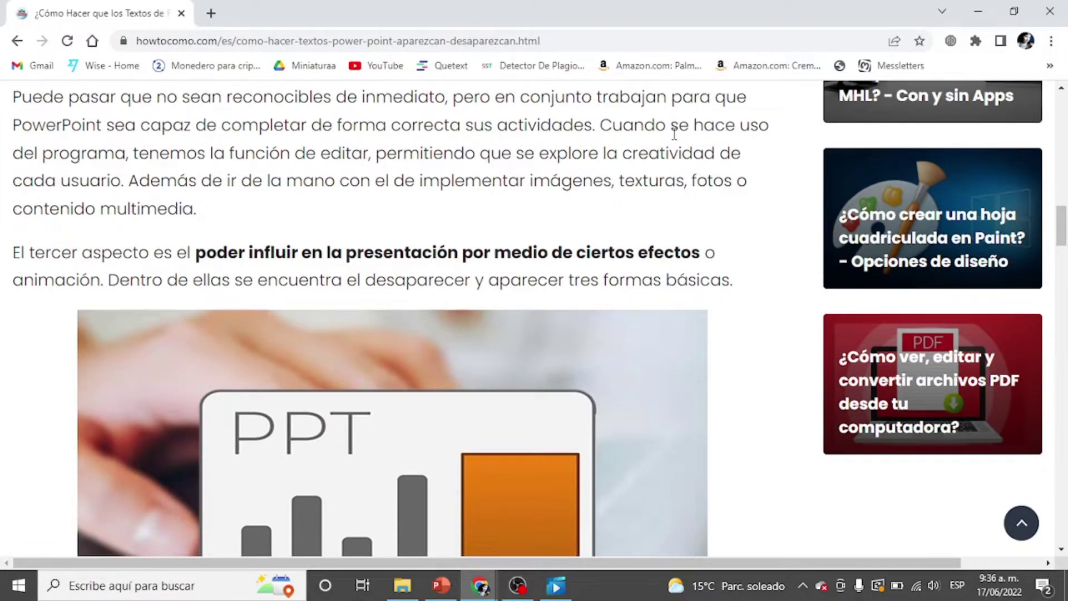
scroll(674, 133, down, 1)
scroll(674, 136, down, 1)
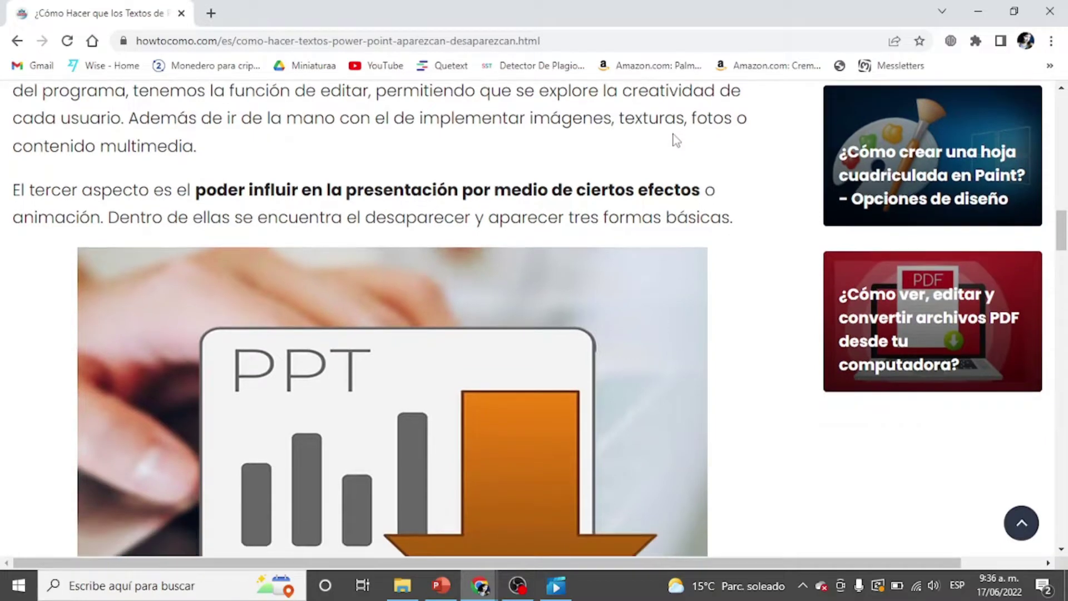
scroll(676, 139, down, 1)
scroll(676, 136, down, 1)
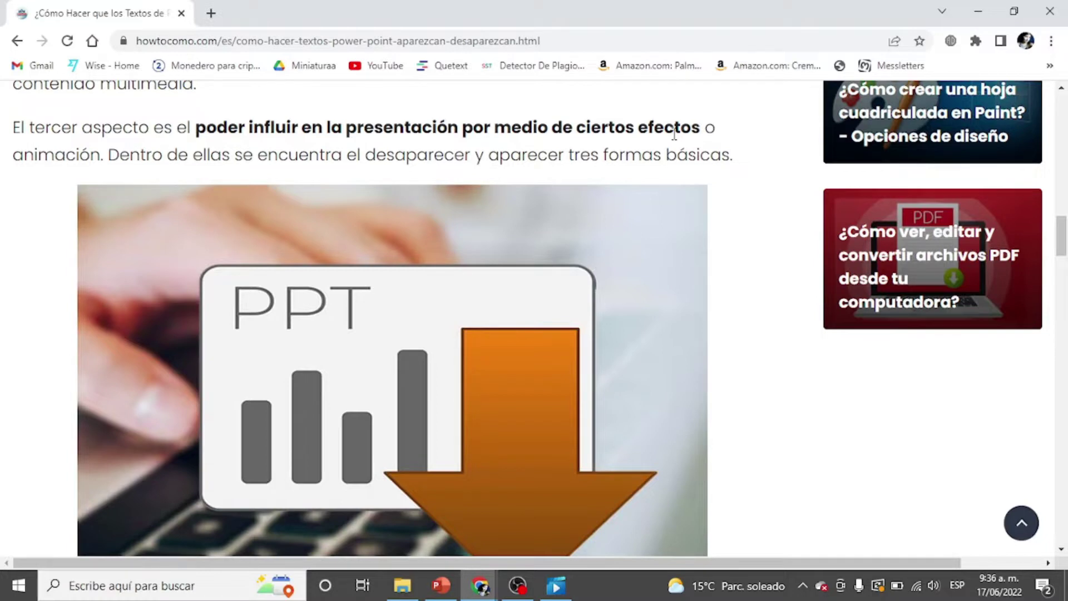
scroll(674, 133, down, 1)
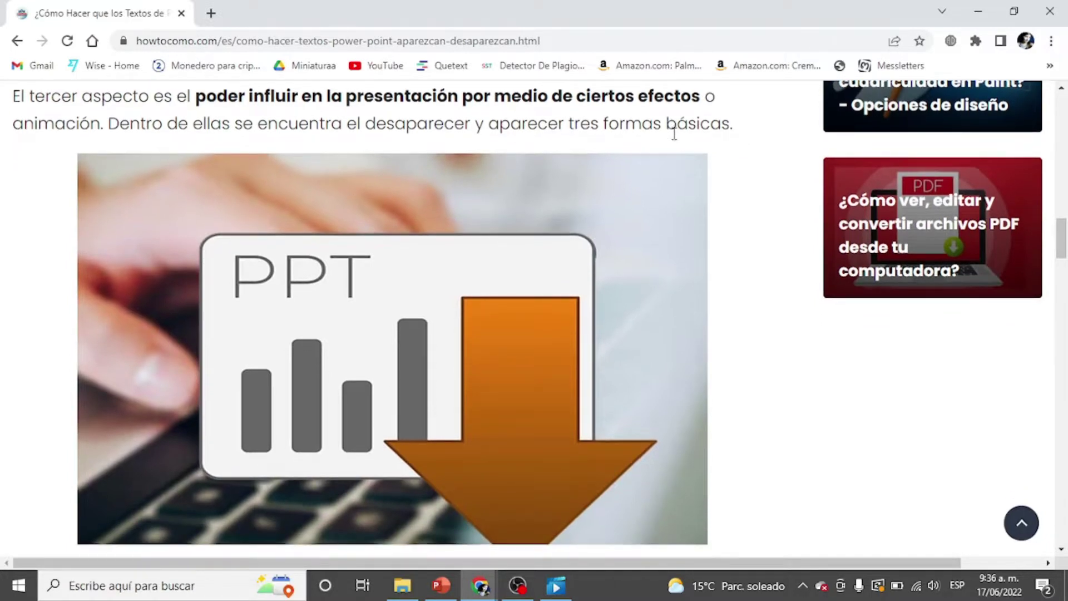
scroll(674, 133, down, 1)
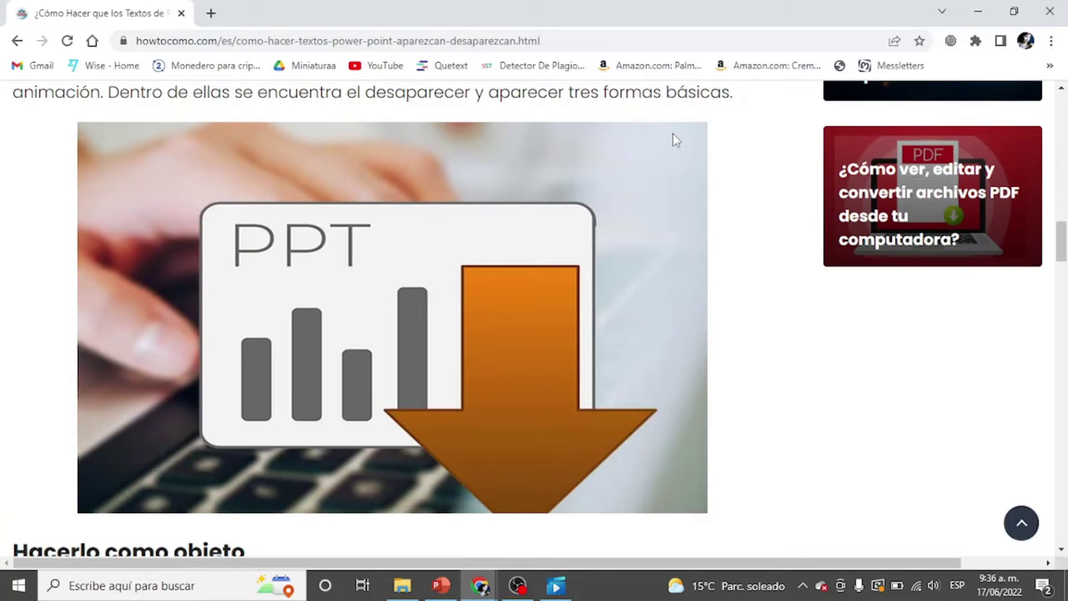
scroll(674, 138, down, 1)
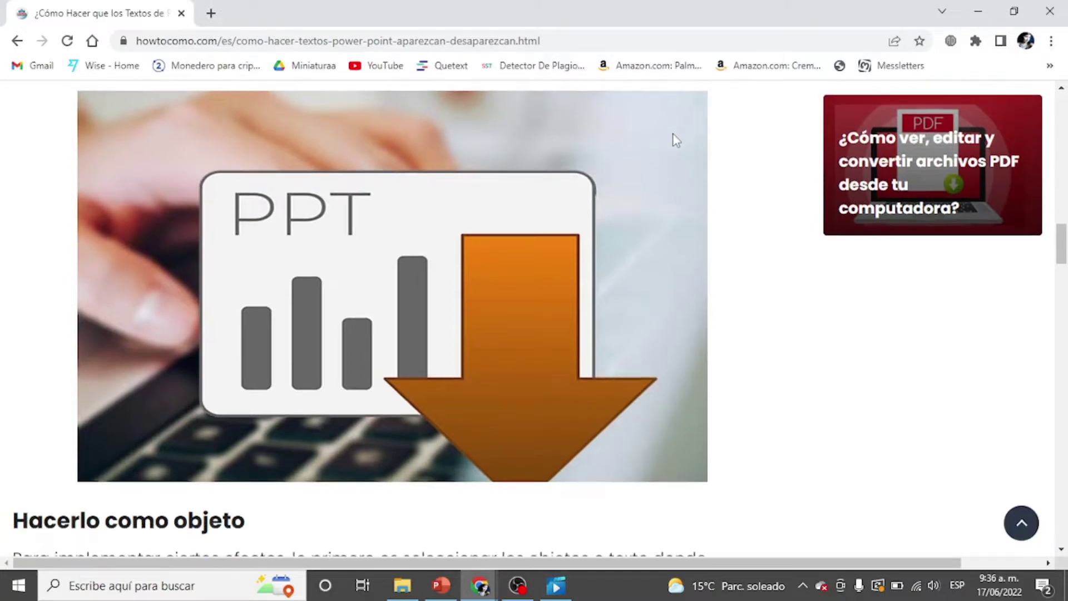
scroll(674, 138, down, 1)
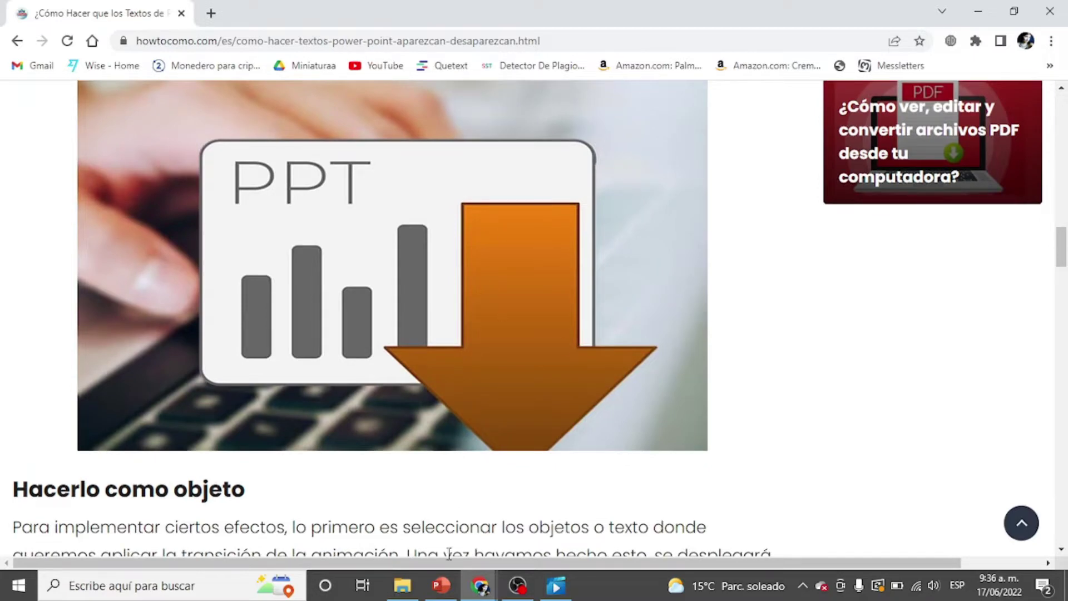
- Return to PowerPoint and look over the Insertar, Diseño and Transiciones tabs
click(441, 585)
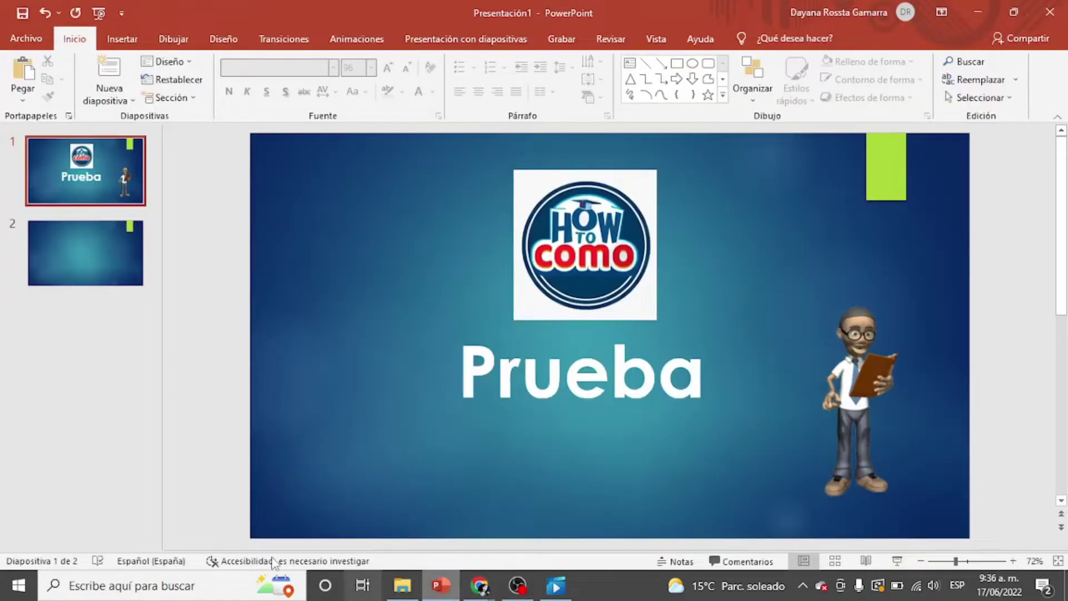
click(116, 42)
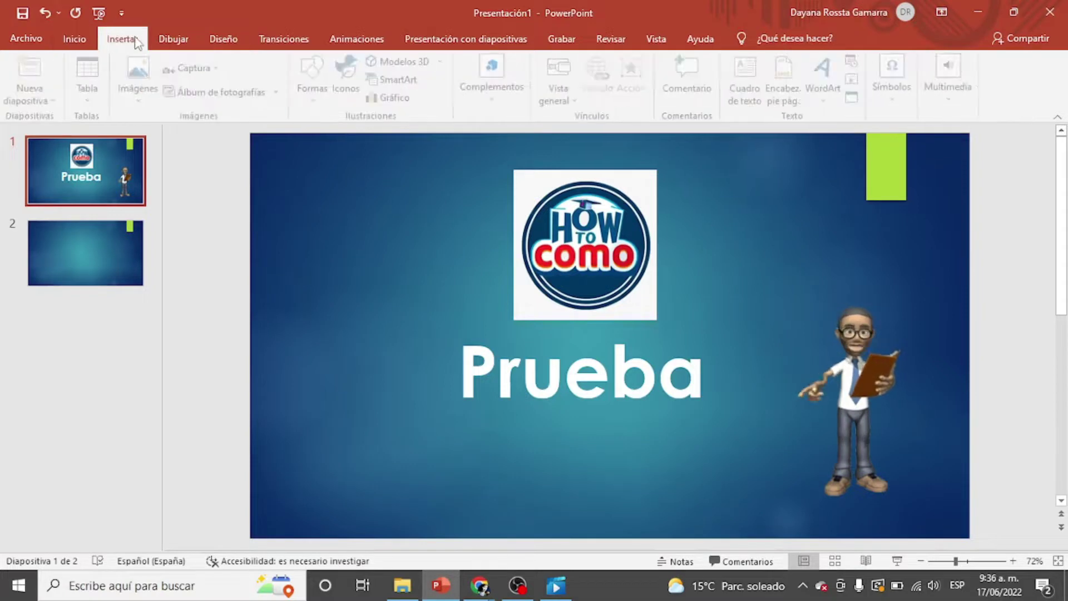
click(179, 42)
click(223, 42)
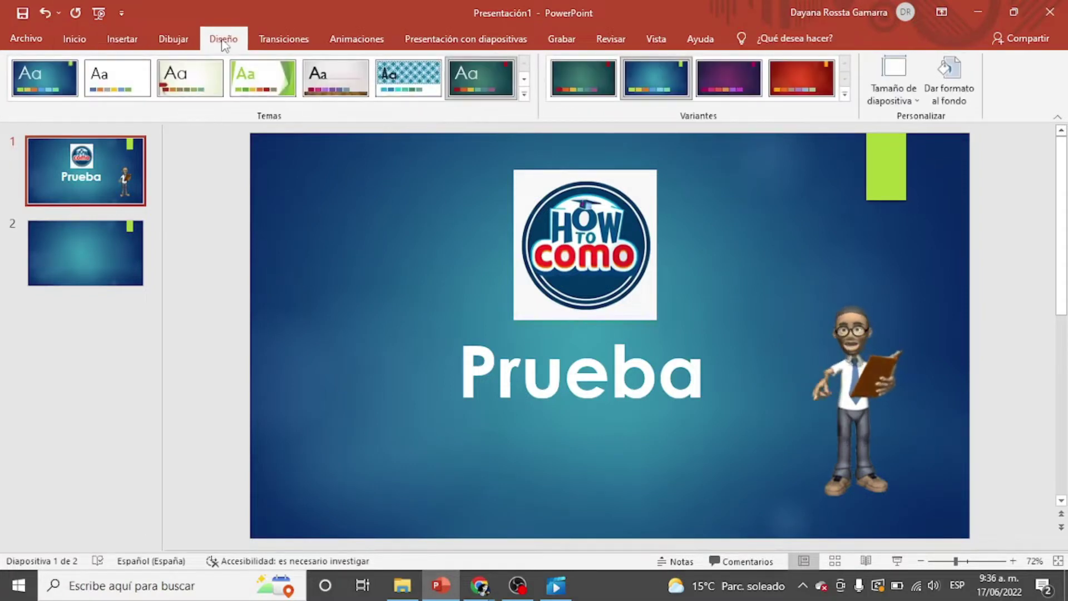
click(283, 44)
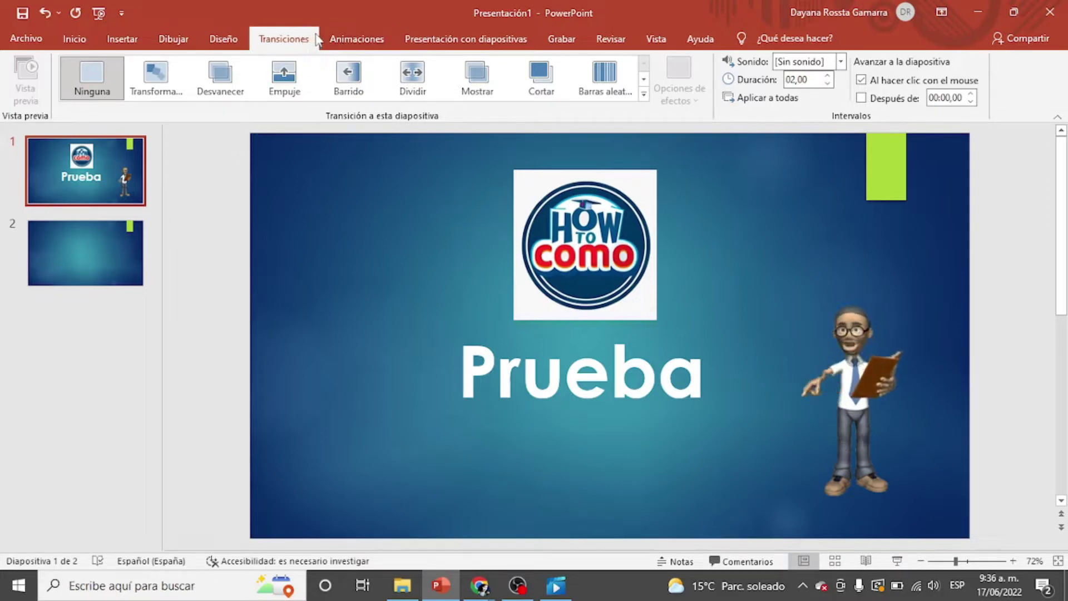
- Scroll through the transition gallery's extra effects, then go back to Inicio
click(644, 80)
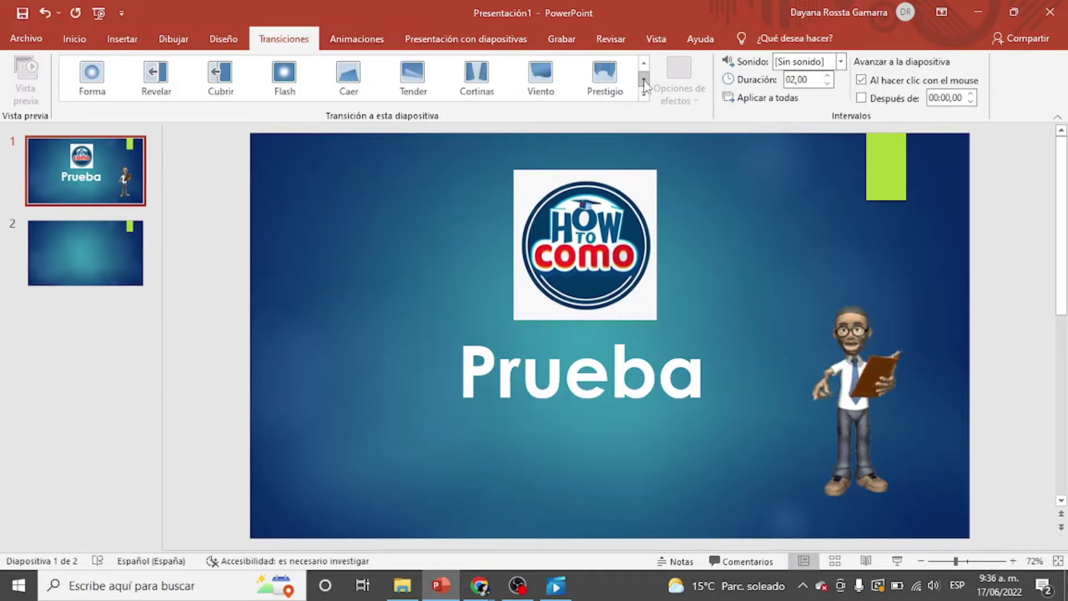
click(643, 82)
click(644, 82)
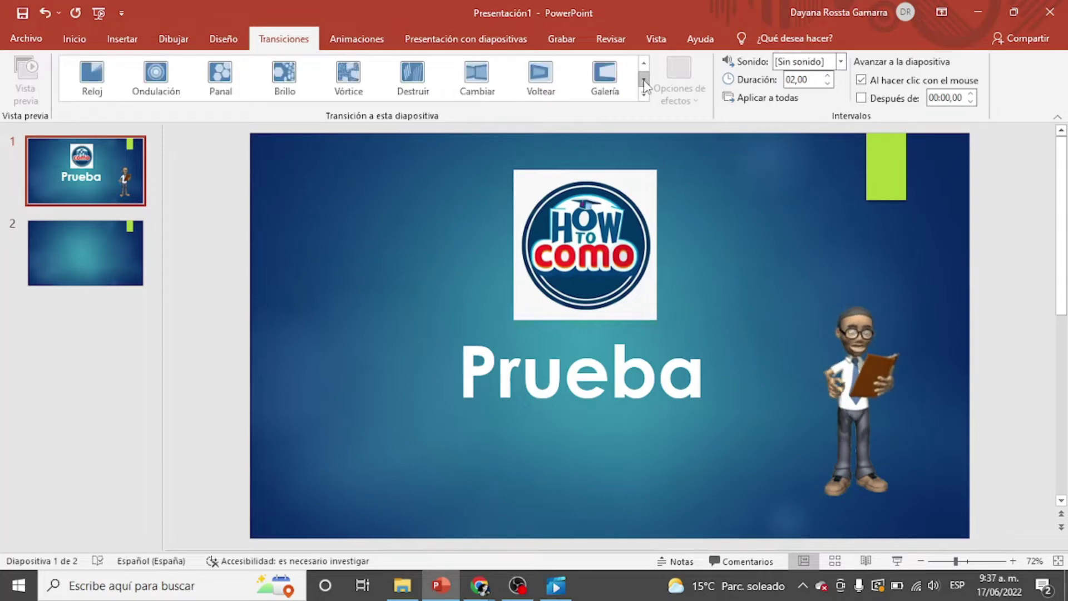
click(643, 82)
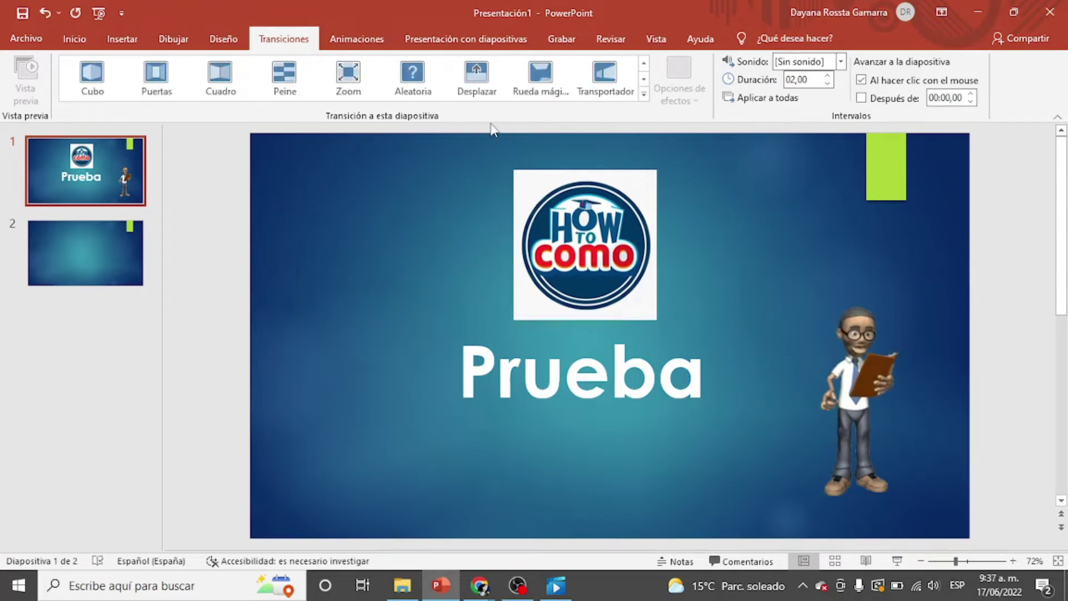
click(75, 38)
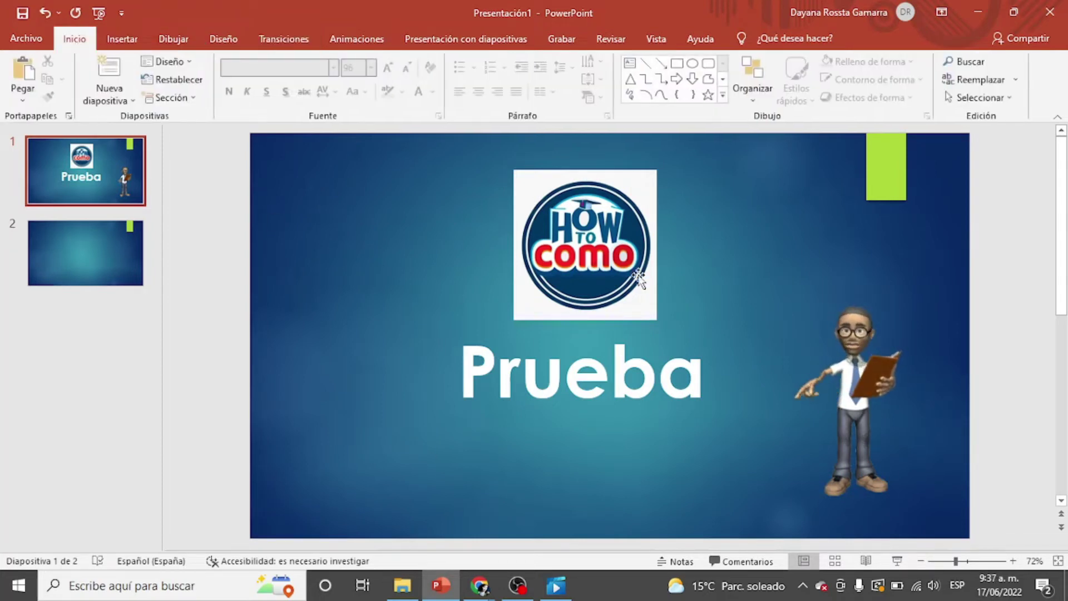
- After trying Barrido, Dividir and Flotar hacia, give Prueba Desplazar hacia and the logo Aparecer
click(579, 383)
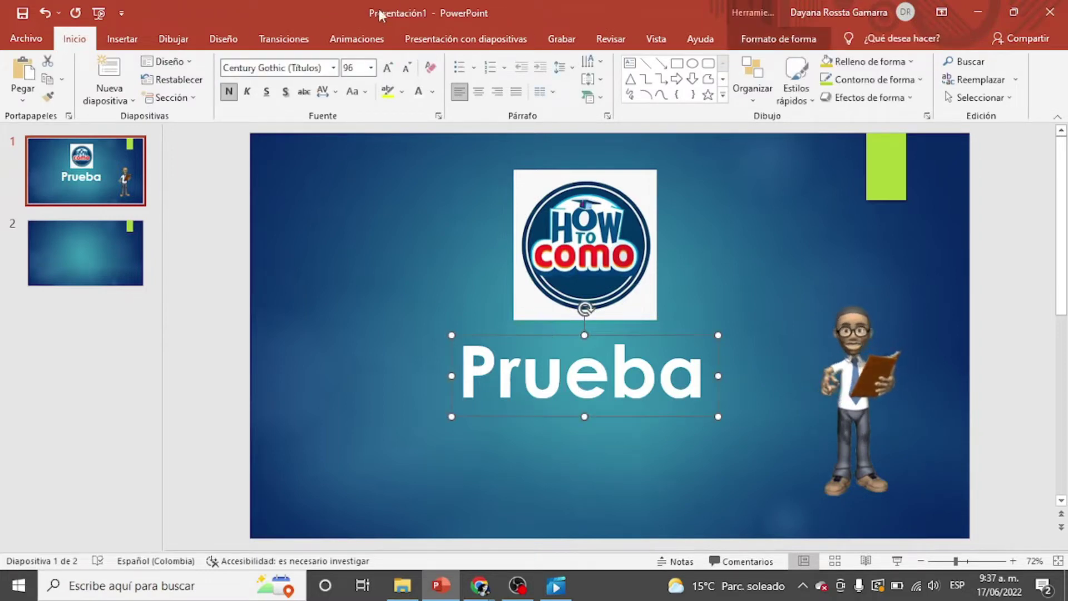
click(352, 40)
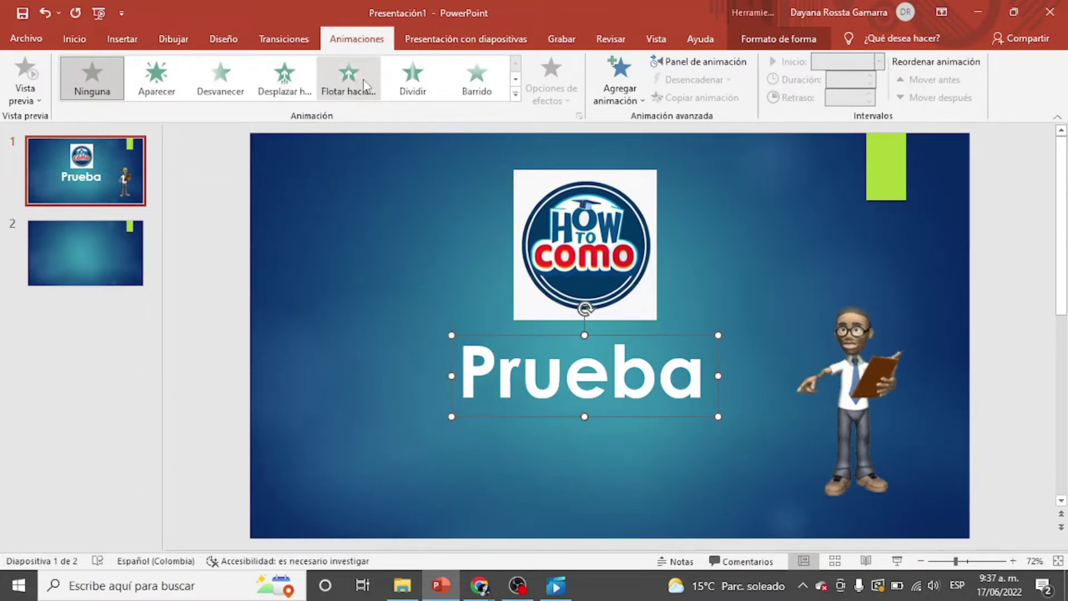
click(477, 81)
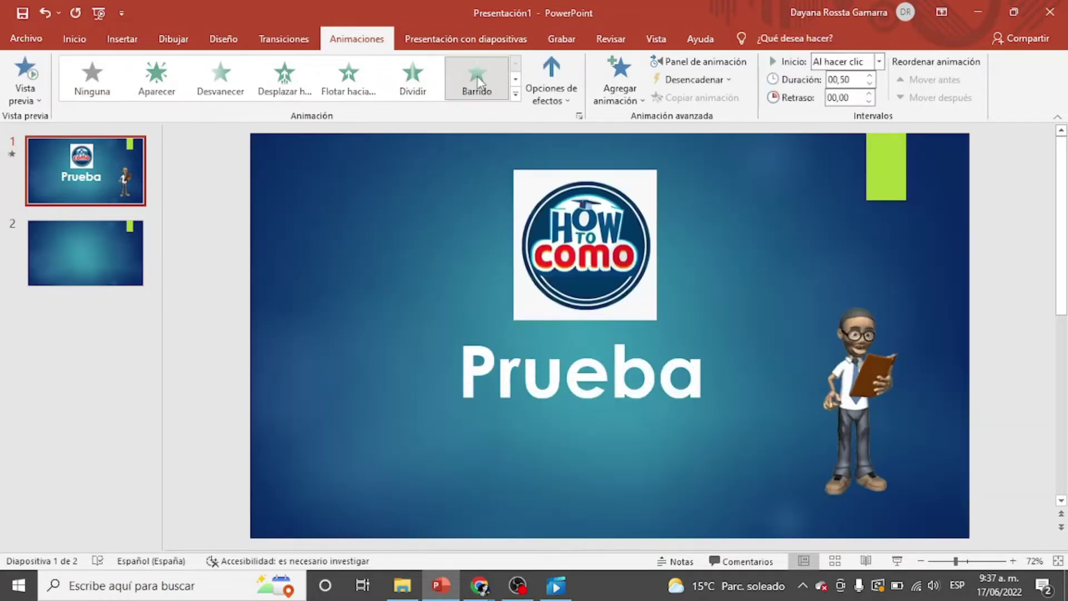
click(418, 77)
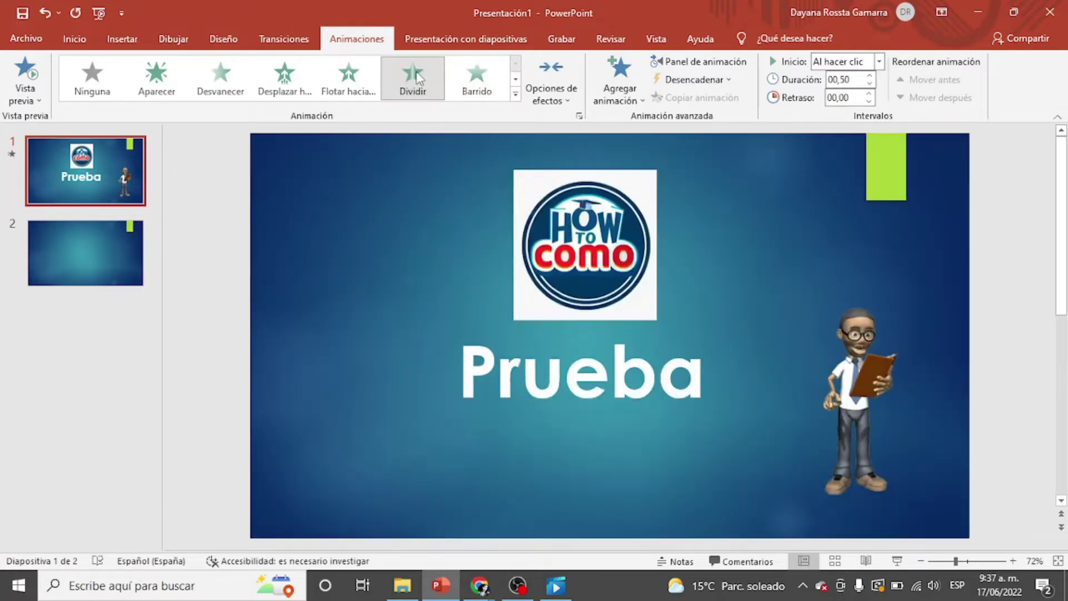
click(351, 84)
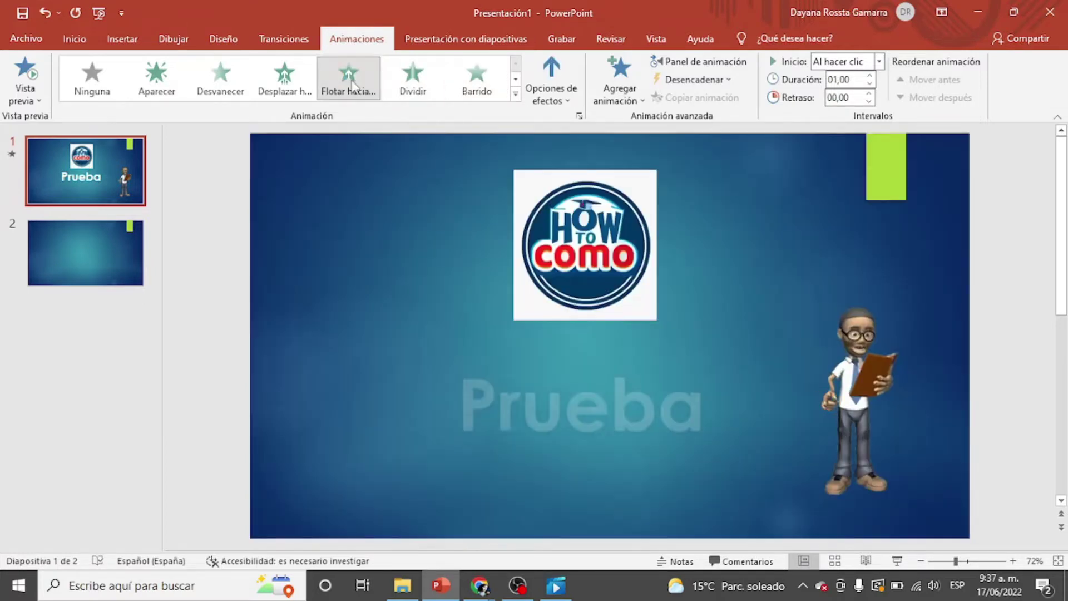
click(287, 79)
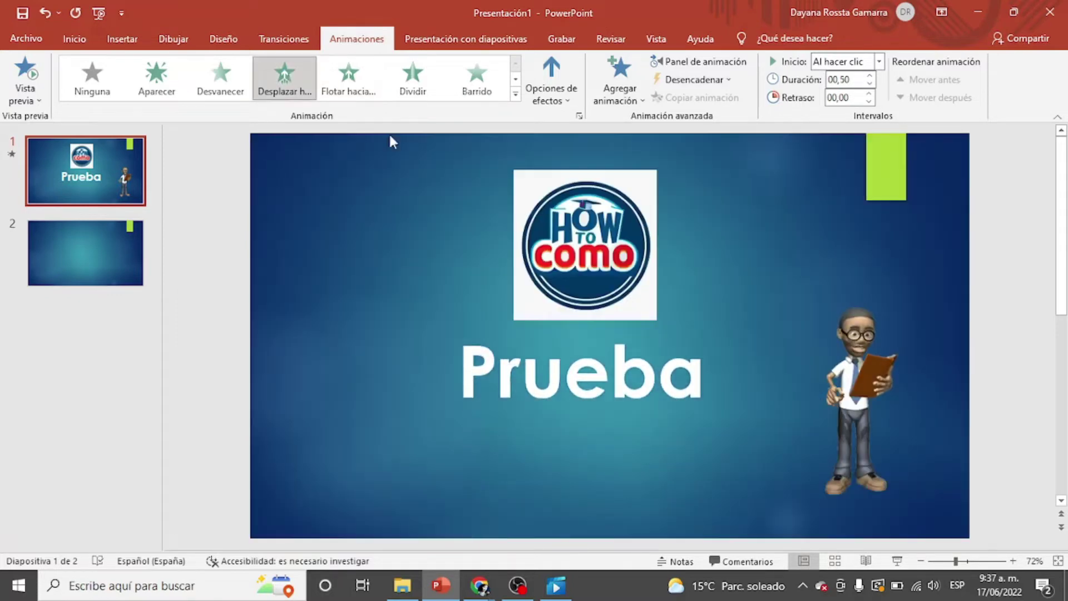
click(582, 214)
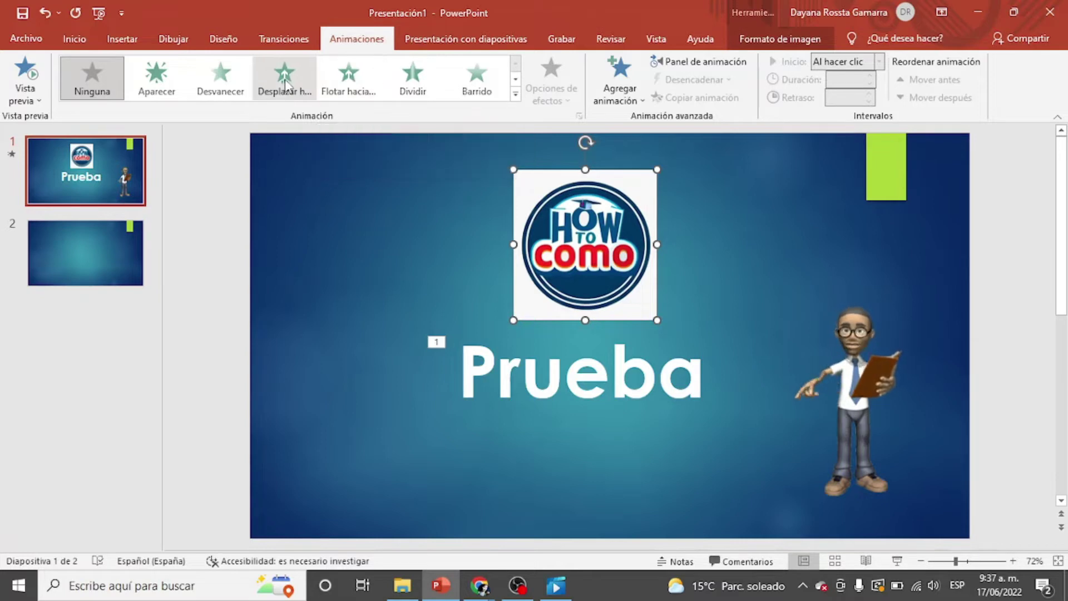
click(145, 70)
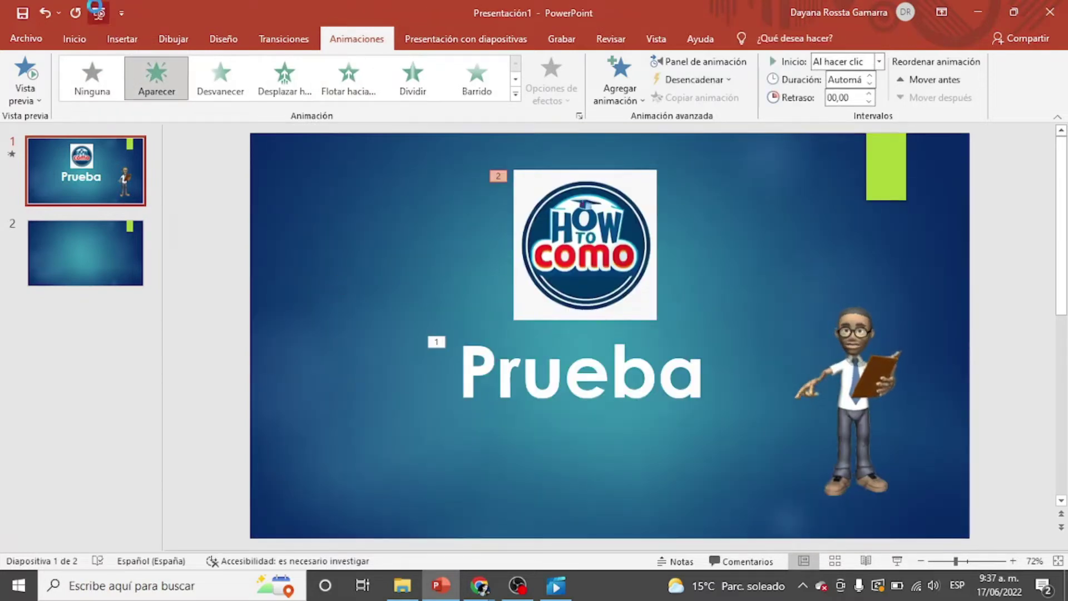
- Preview slide 1's animations as a full-screen slideshow, then exit with Esc
click(97, 12)
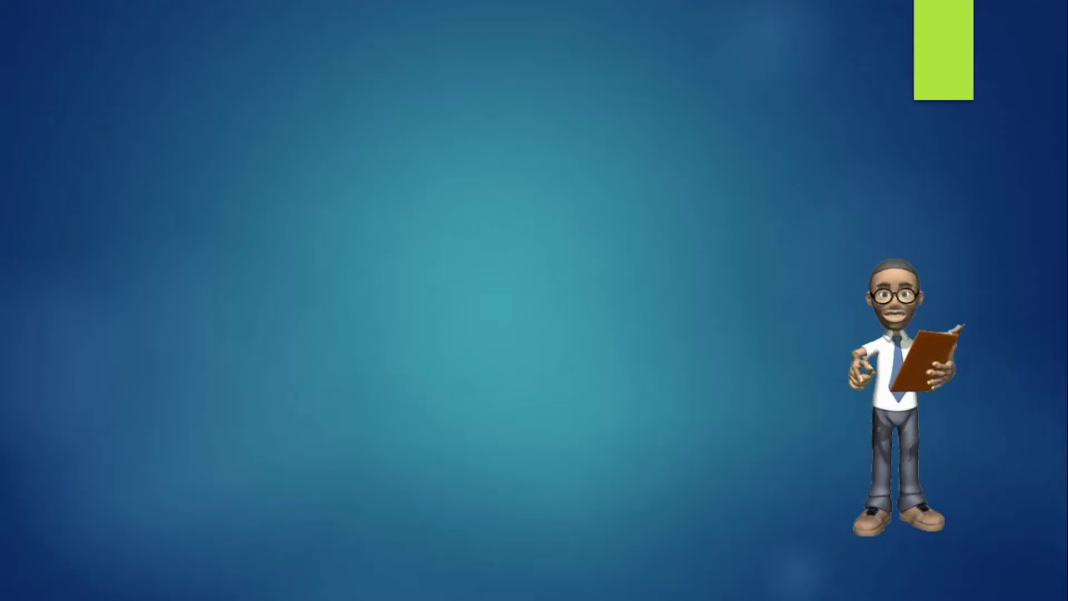
key(Escape)
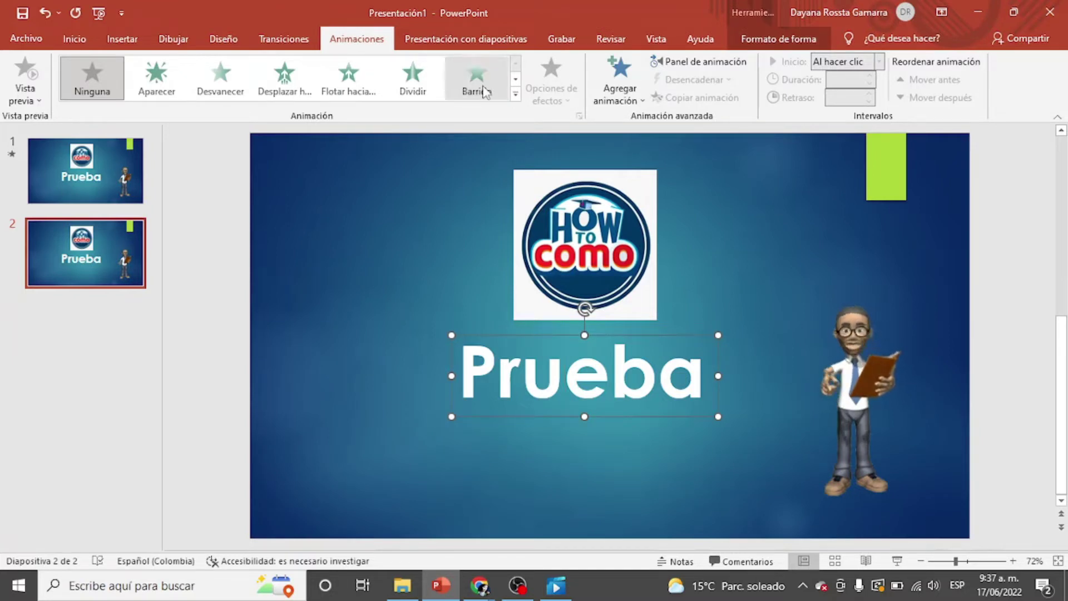
- Apply the Zoom entrance from the full Agregar animación list to slide 2's Prueba title
click(643, 100)
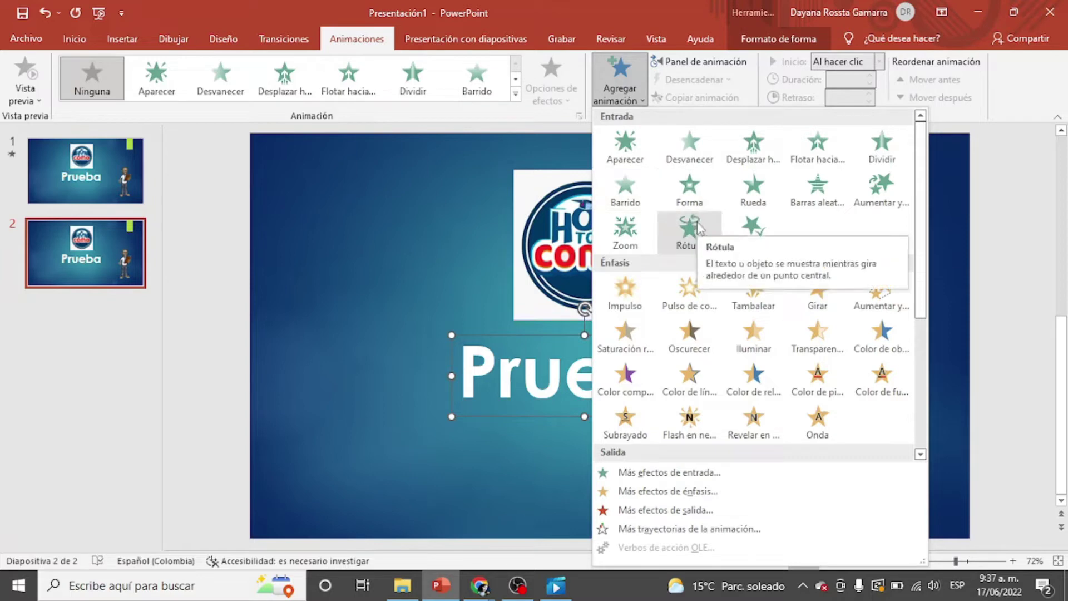
click(629, 234)
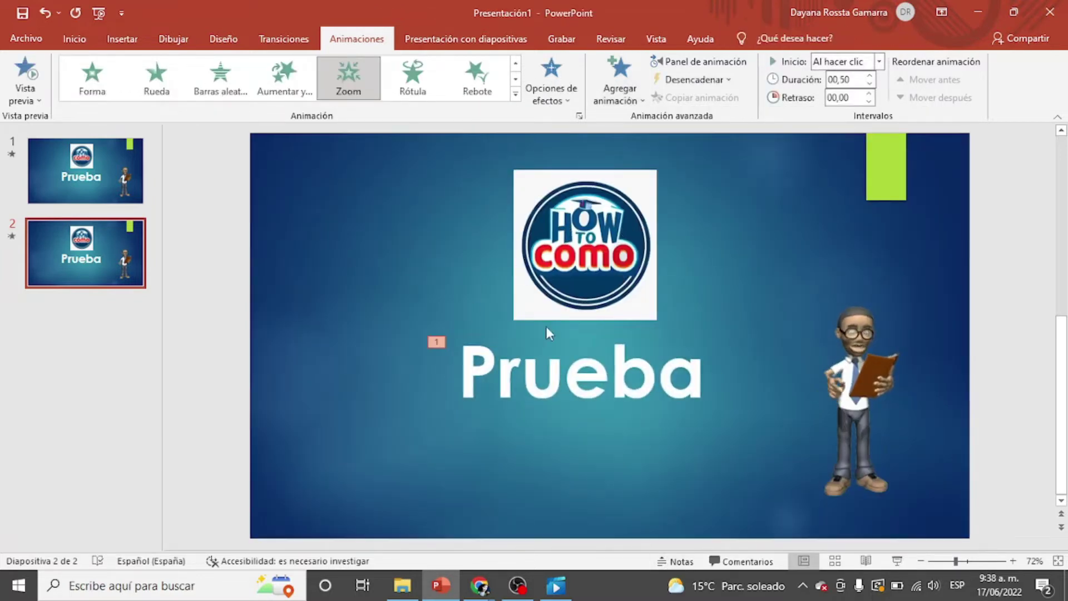
click(475, 340)
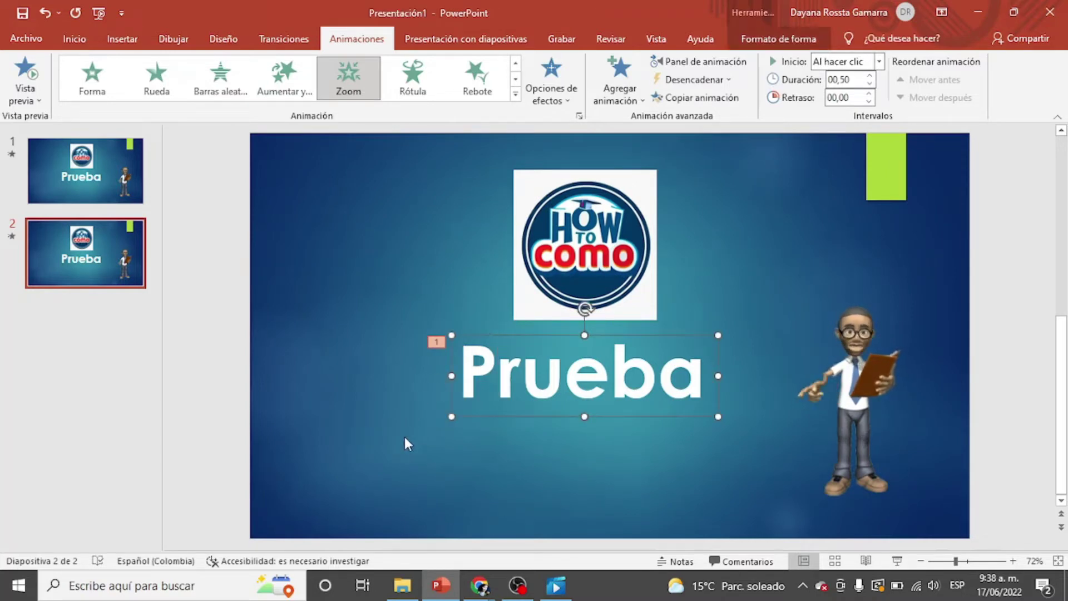
- Paste a copy of the Prueba box below the original and preview both in the slideshow
key(ctrl+v)
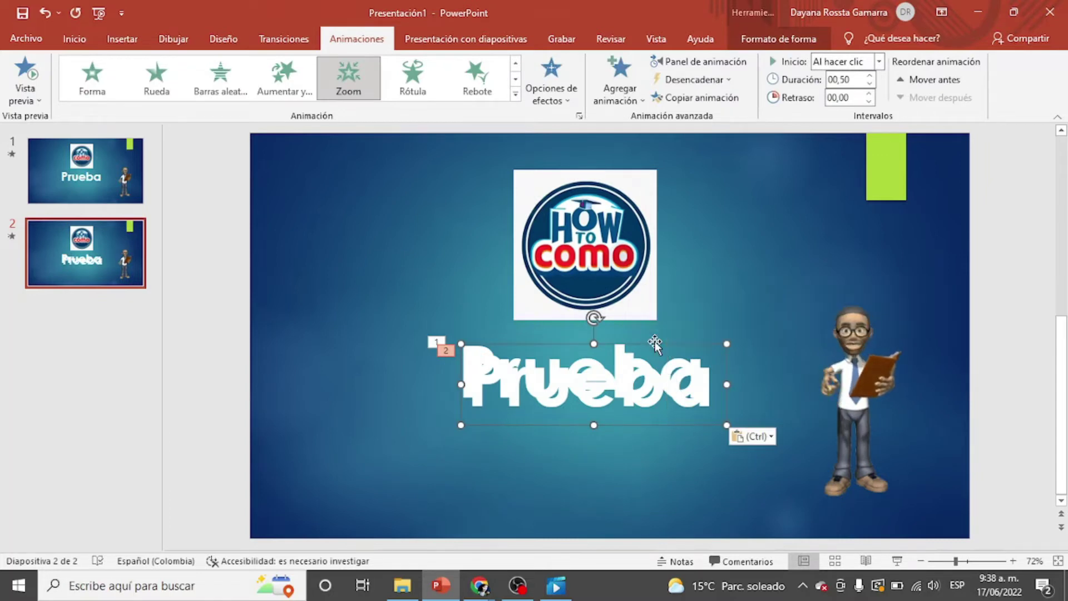
drag(655, 356, 650, 420)
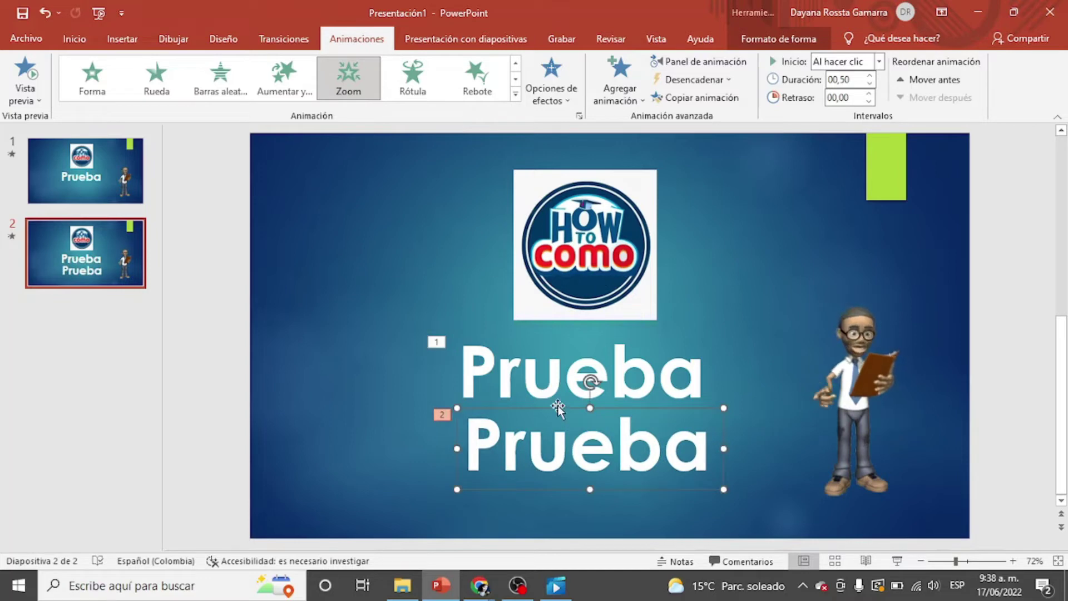
click(98, 13)
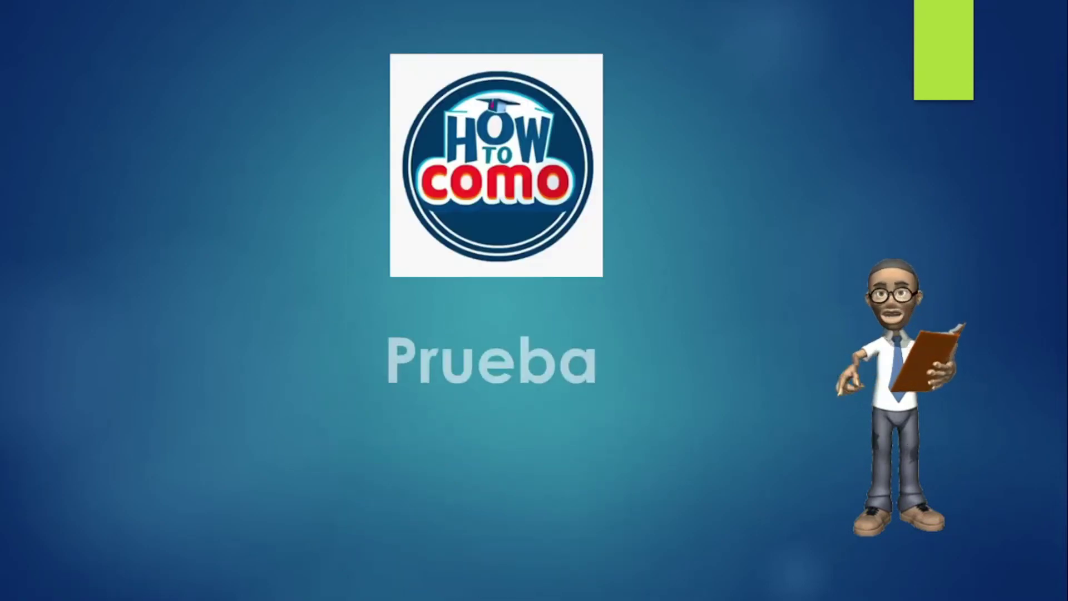
click(318, 308)
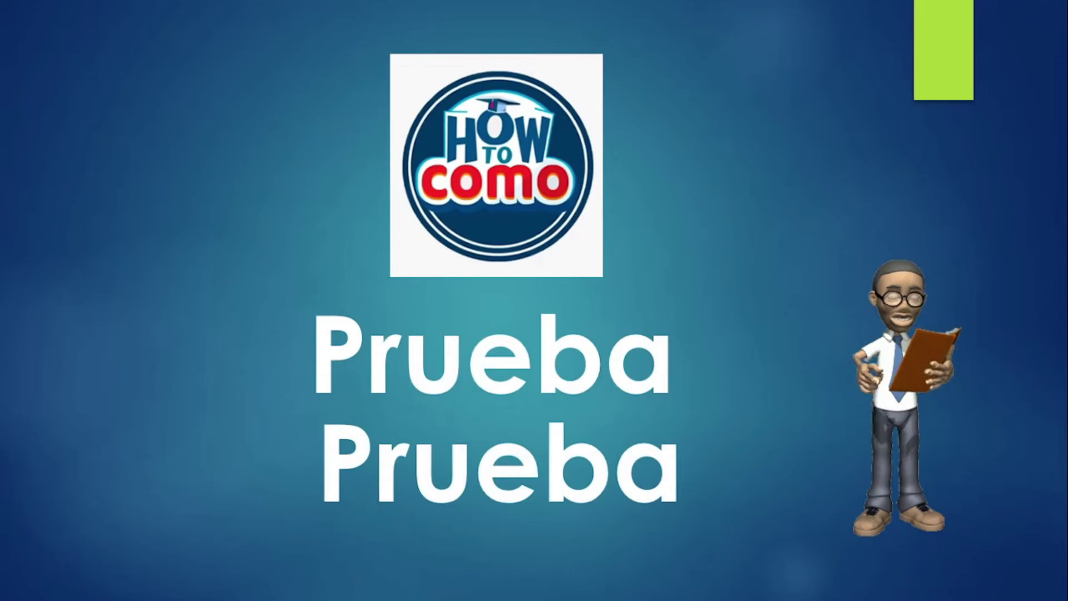
key(Escape)
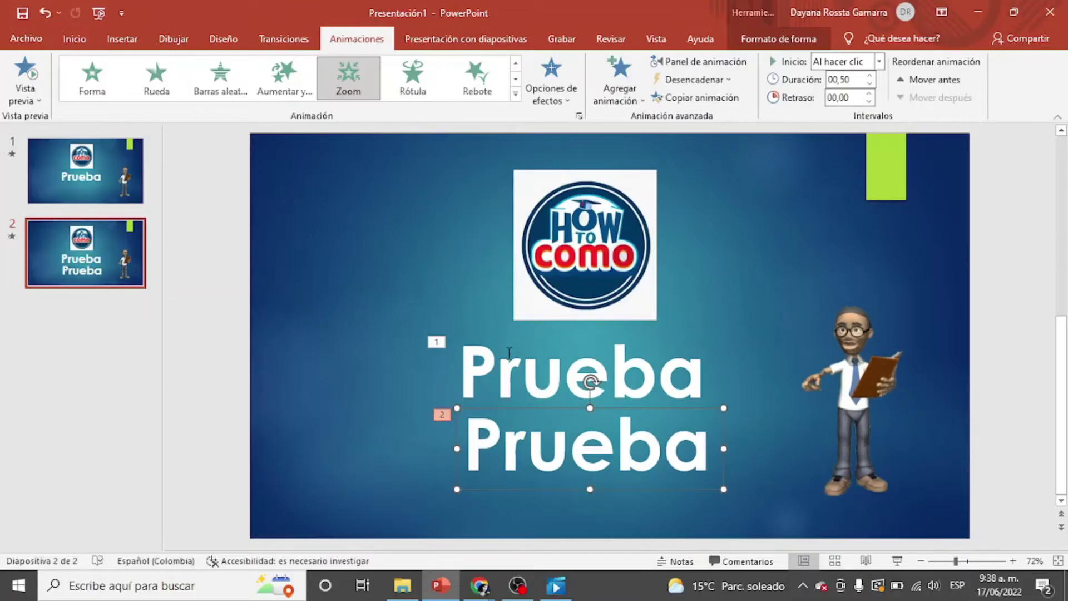
- Add the Tambalear emphasis effect to the HowToComo logo
click(595, 191)
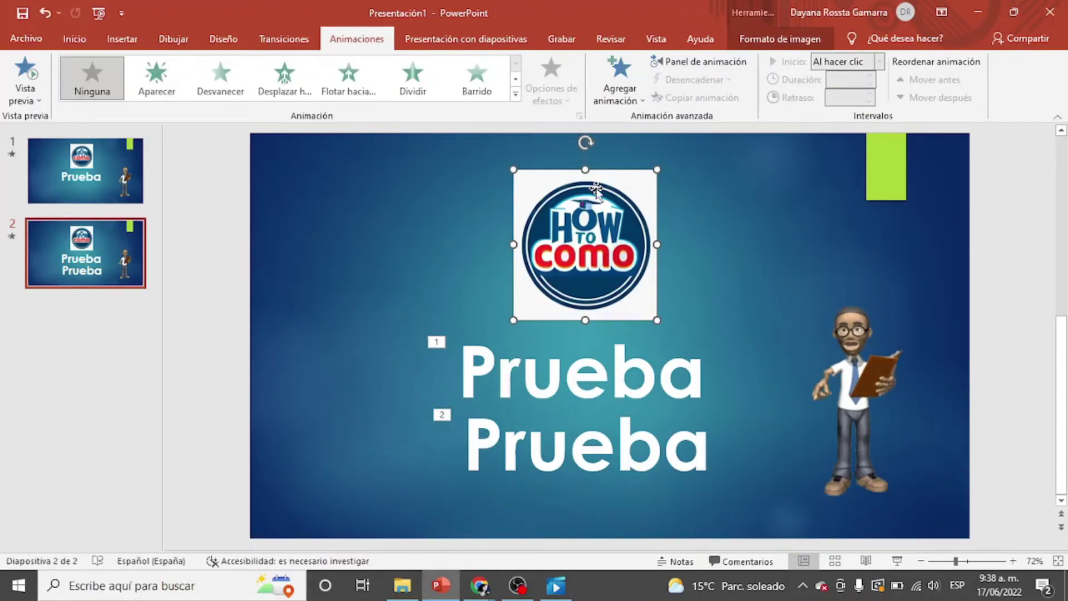
click(646, 103)
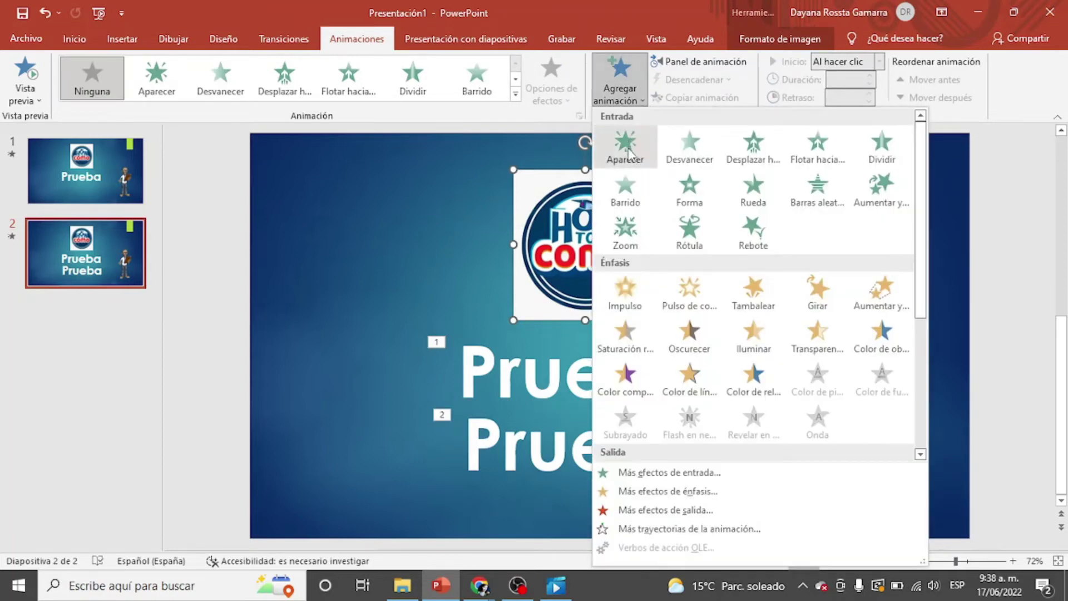
click(755, 292)
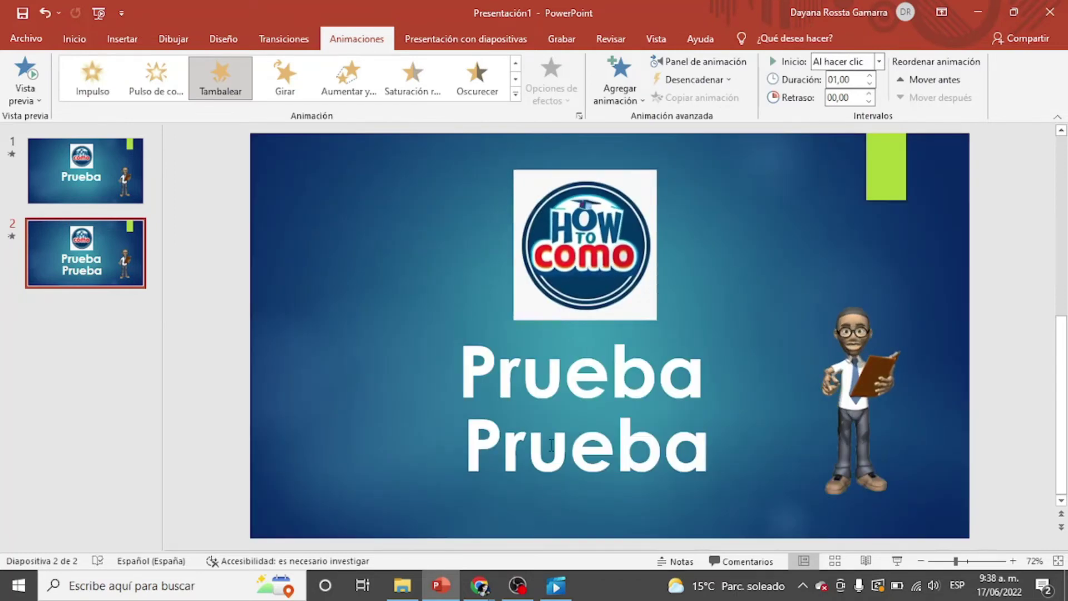
- Delete the duplicate Prueba text box, keeping the original title selected
click(556, 435)
click(378, 244)
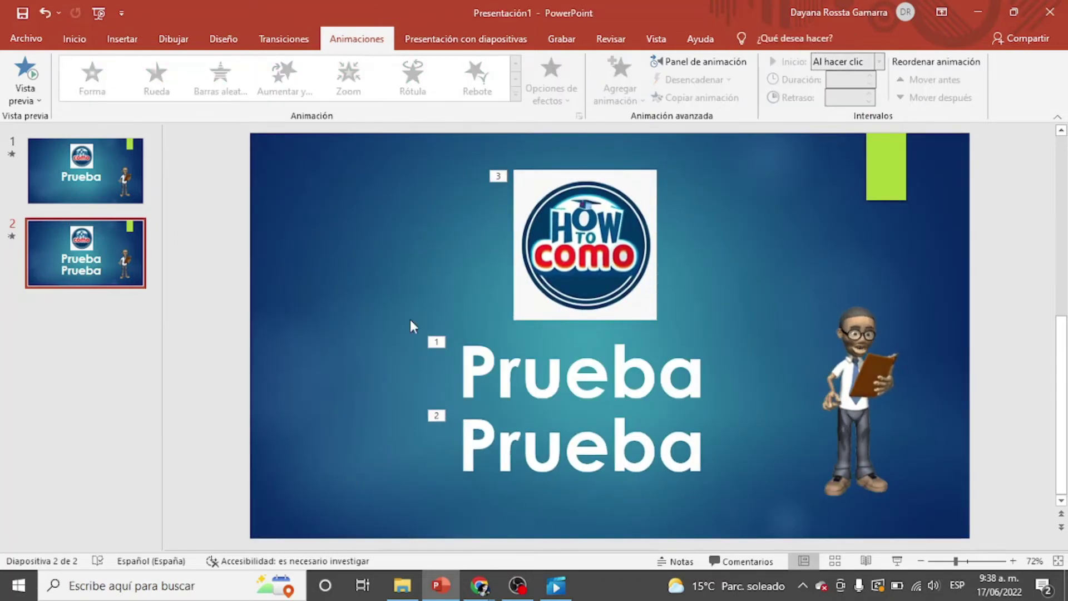
click(479, 411)
key(Delete)
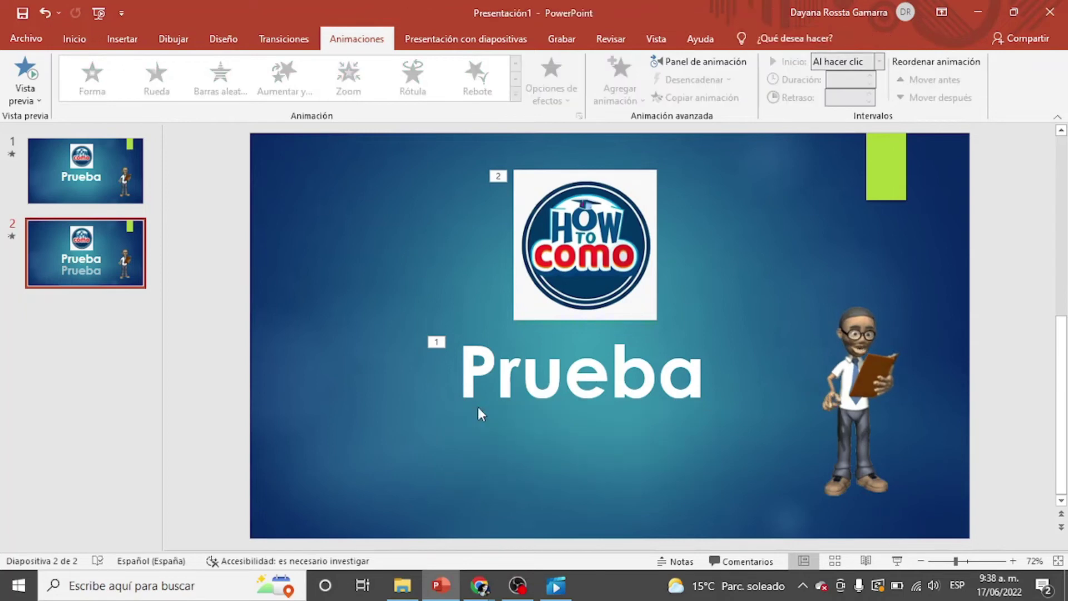
click(470, 399)
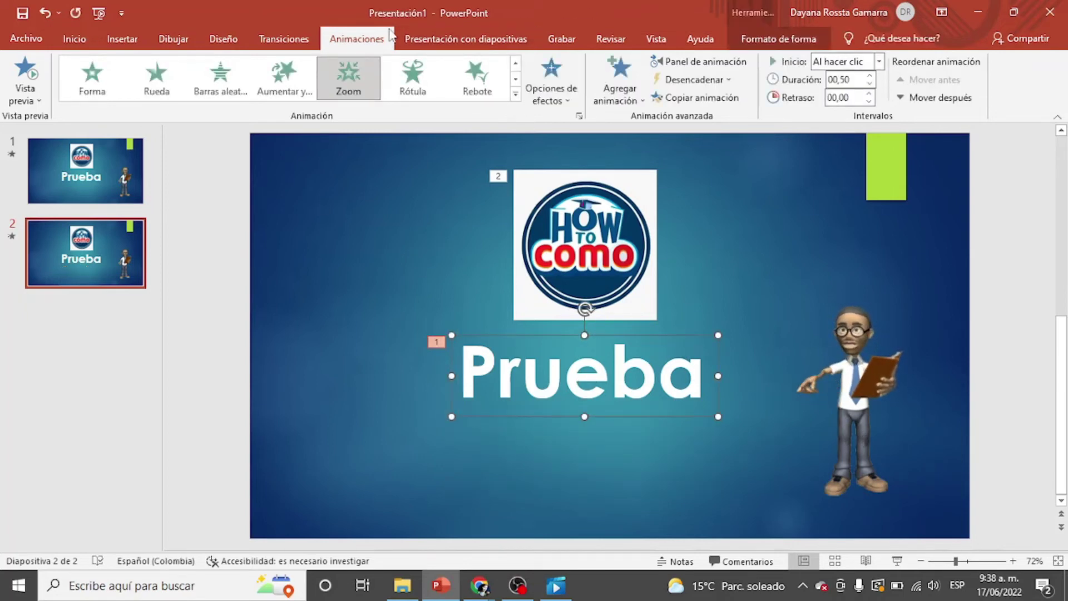
- Switch the Prueba title's entrance to Rebote, with a 02,00 duration
click(569, 102)
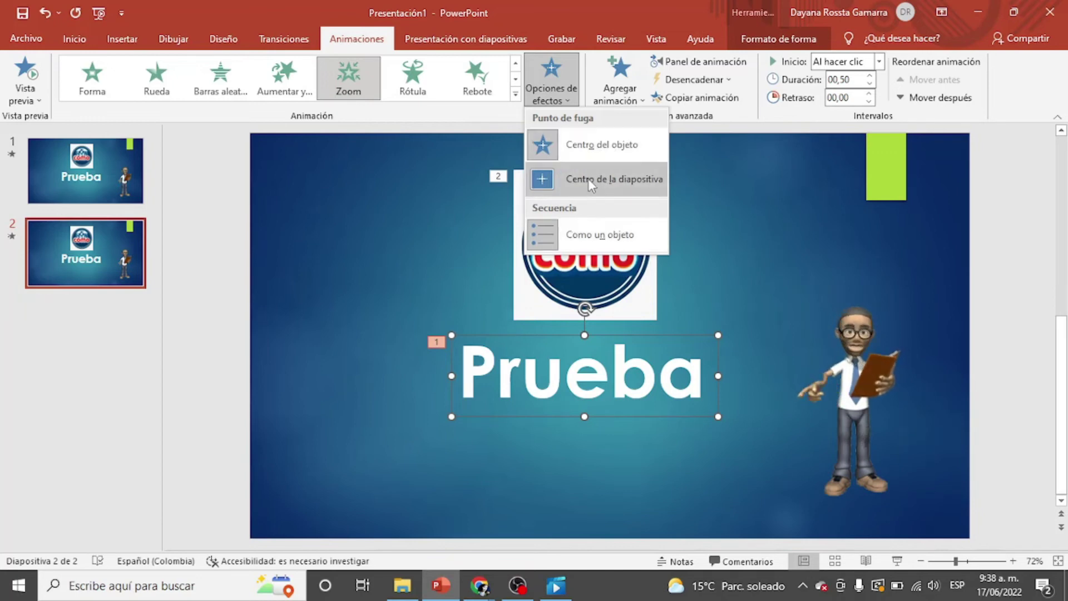
click(474, 78)
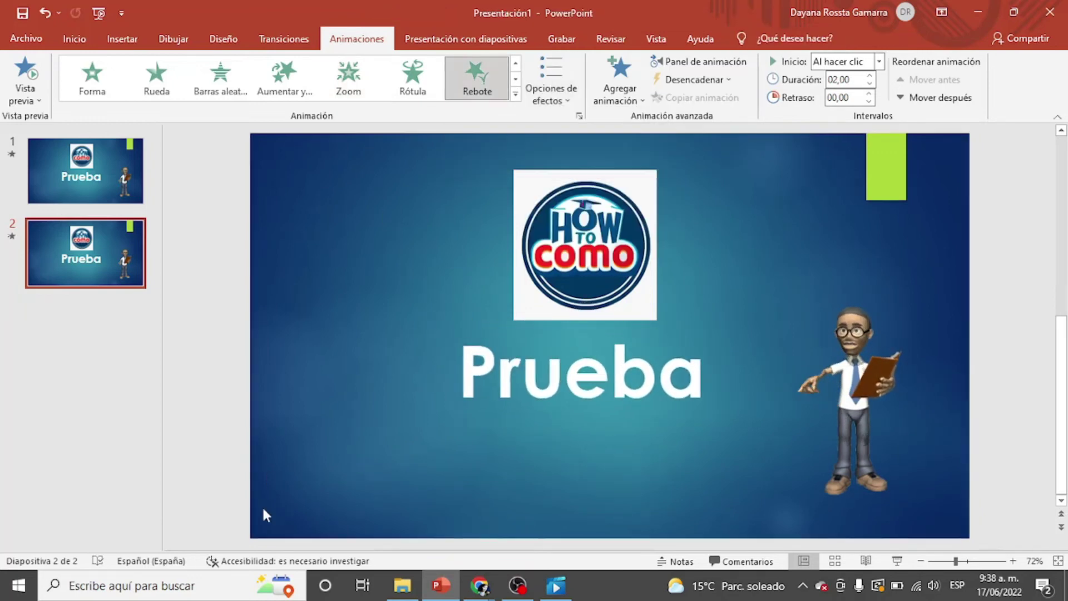